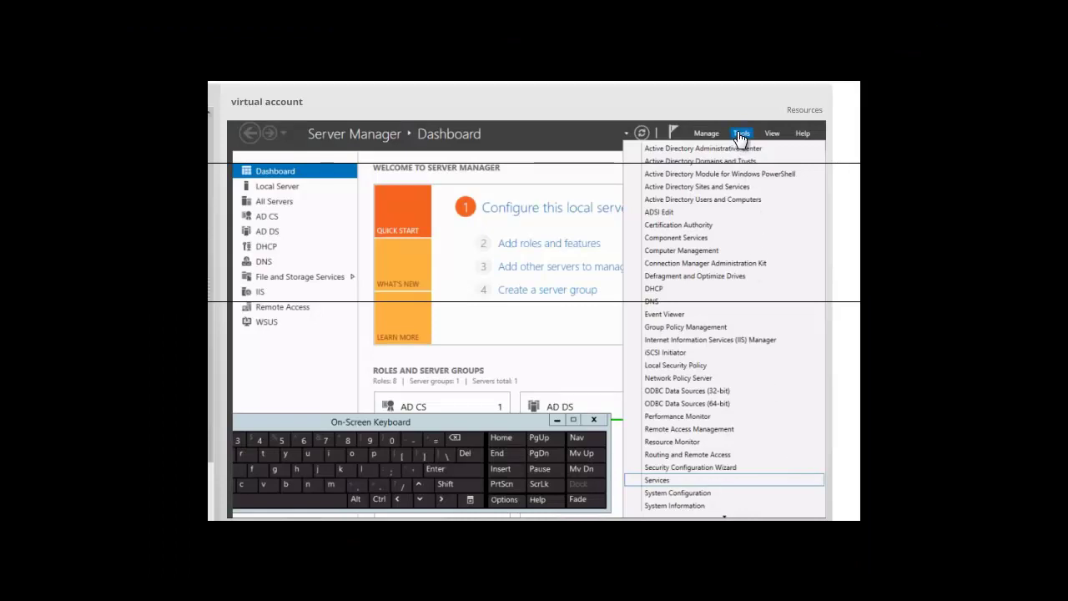
# Open the App Readiness service's Properties dialog from the Services console
pyautogui.click(658, 481)
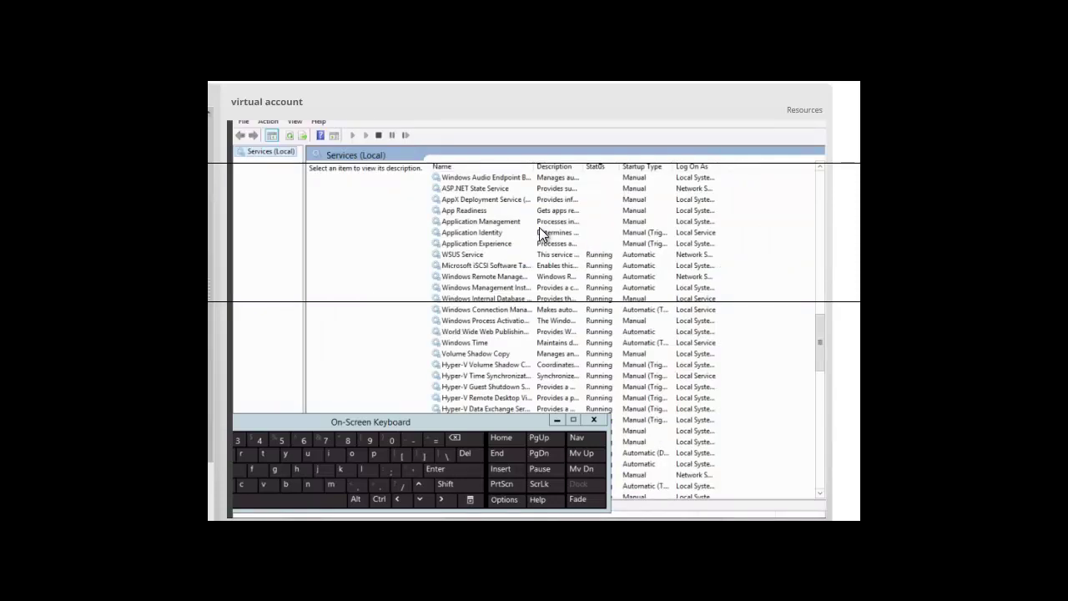
pyautogui.rightClick(463, 214)
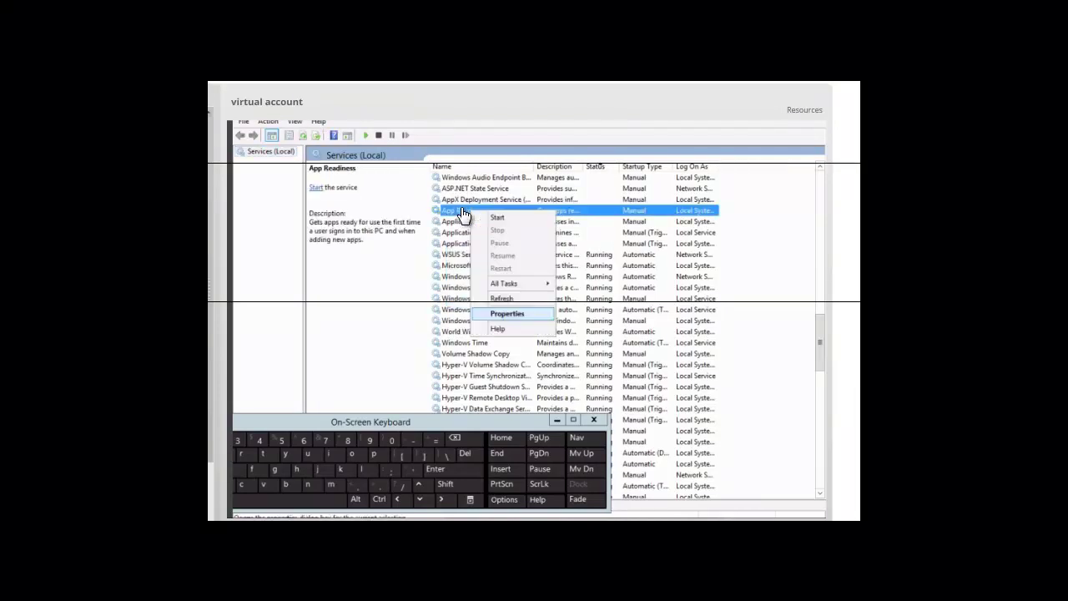
pyautogui.click(508, 315)
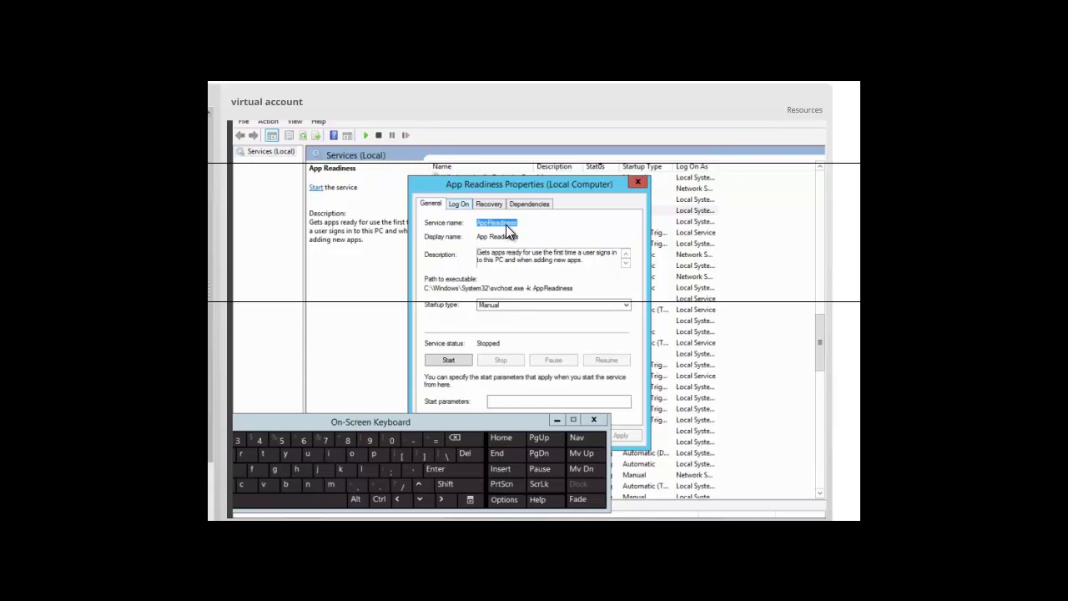
# On the Log On tab, select This account and place the cursor in its account field
pyautogui.click(457, 204)
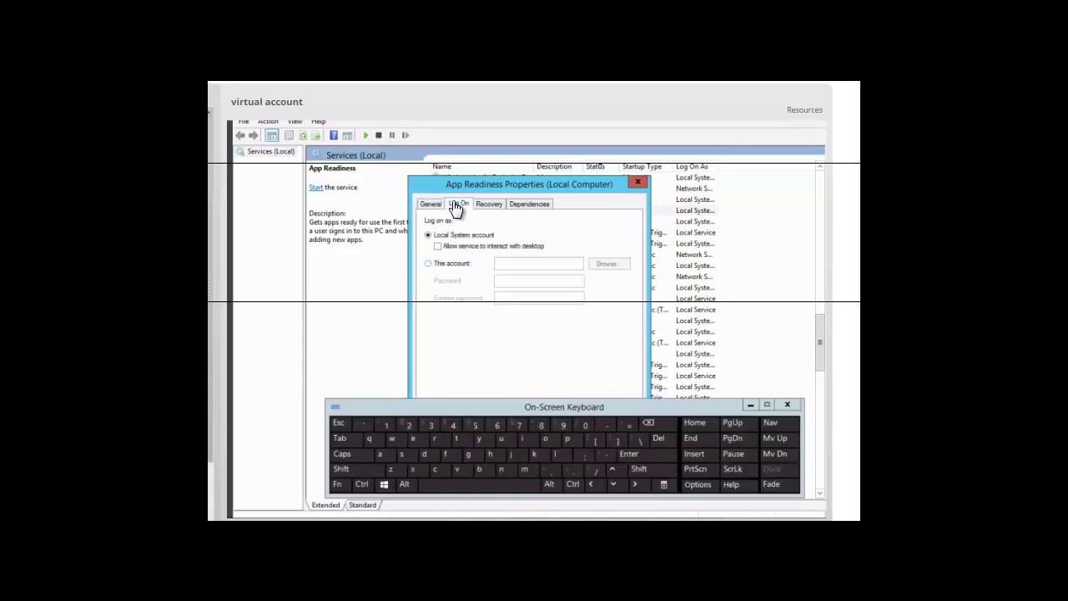
pyautogui.click(428, 265)
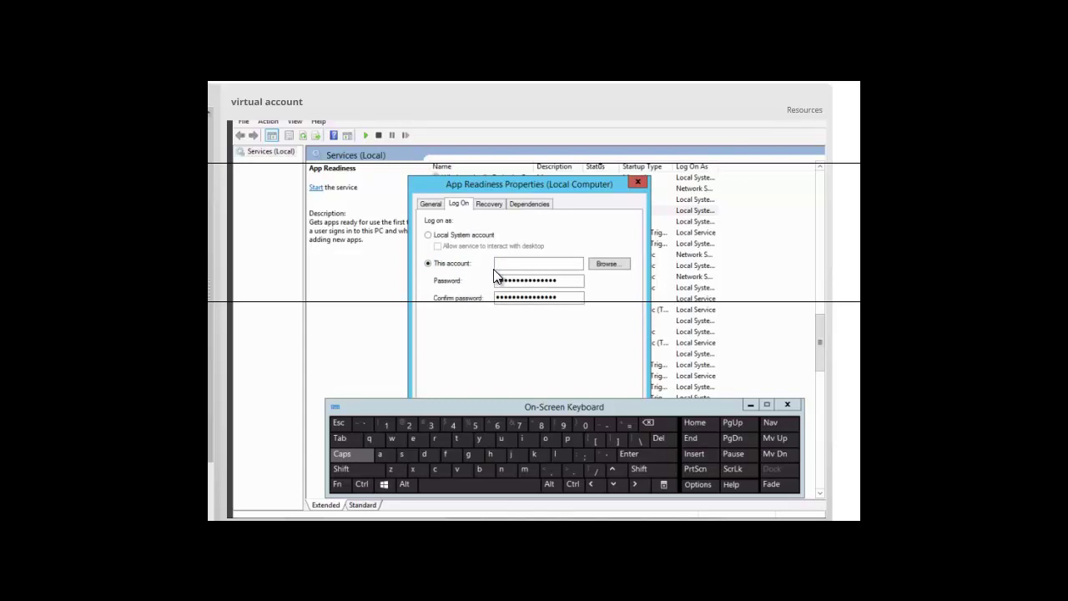
pyautogui.click(350, 457)
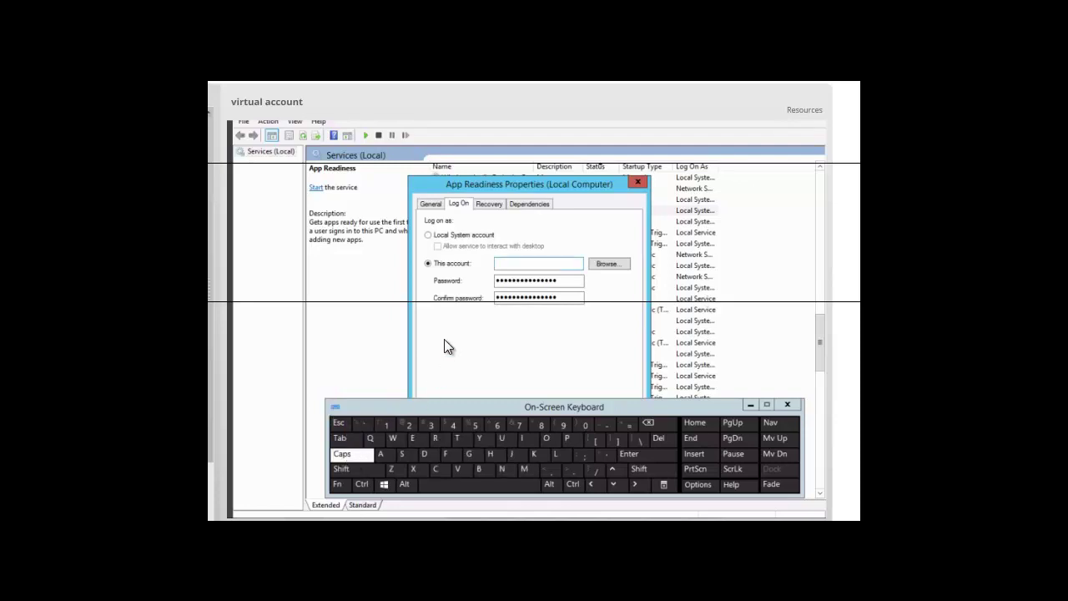
pyautogui.click(506, 268)
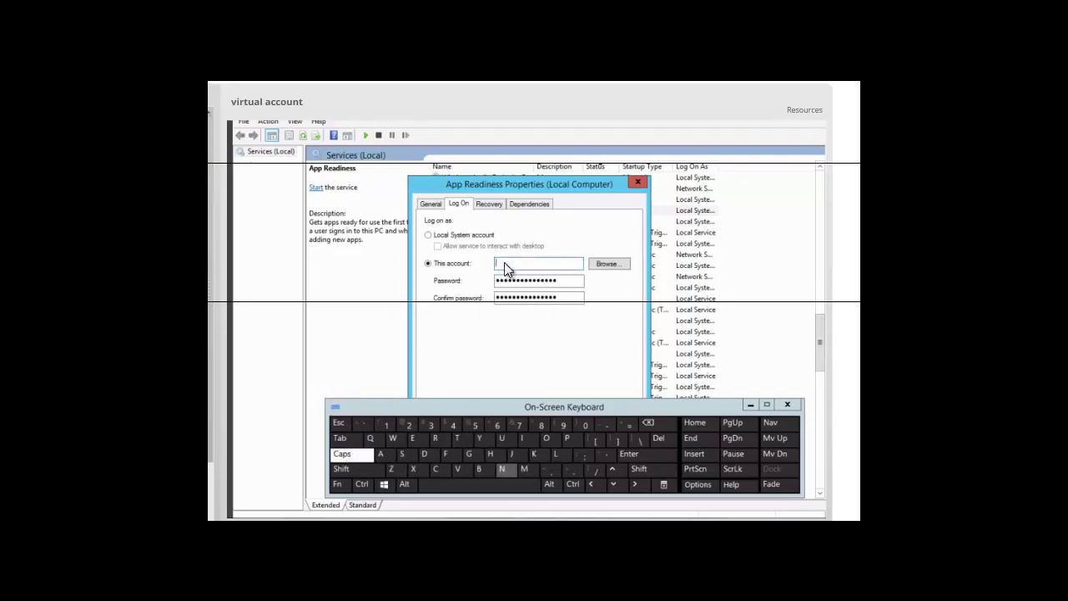
# Enter 'NT SERVICE\' as the start of the account name with the On-Screen Keyboard
pyautogui.click(503, 473)
pyautogui.click(458, 443)
pyautogui.click(471, 484)
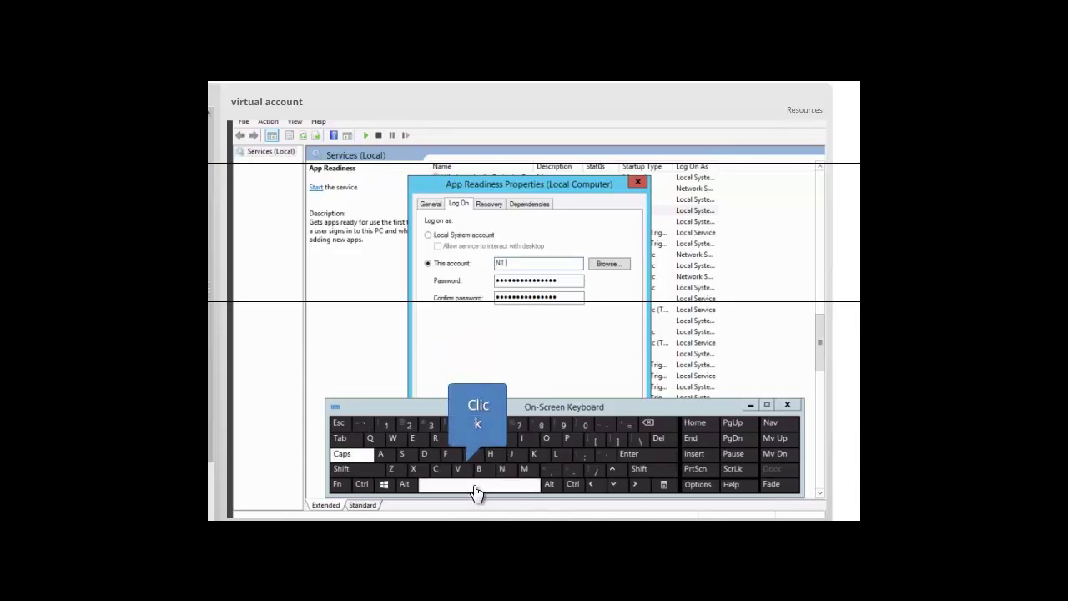
pyautogui.click(403, 457)
pyautogui.click(412, 440)
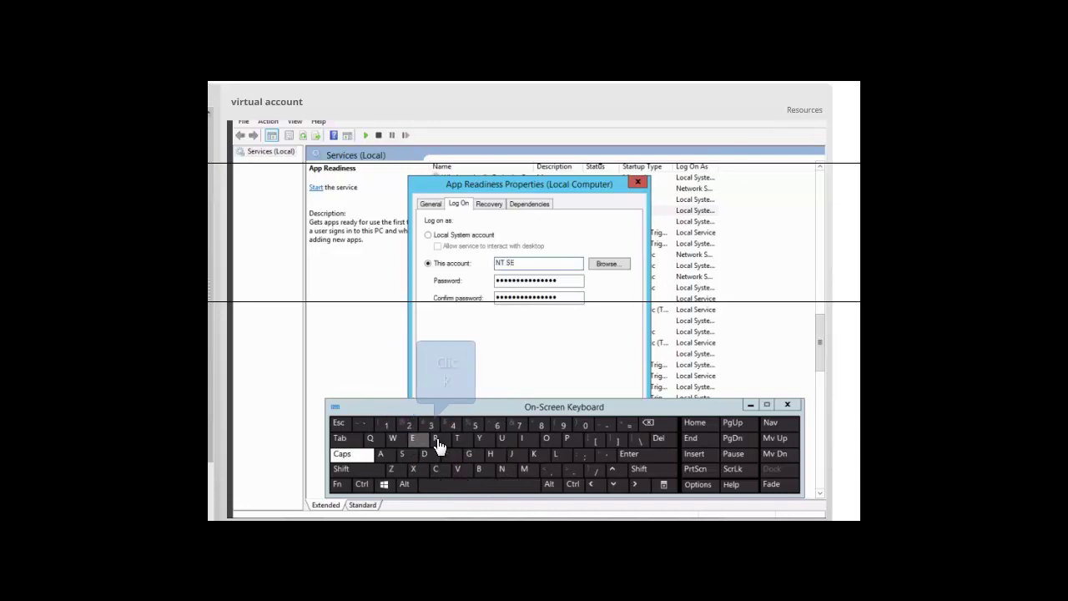
pyautogui.click(435, 437)
pyautogui.click(457, 468)
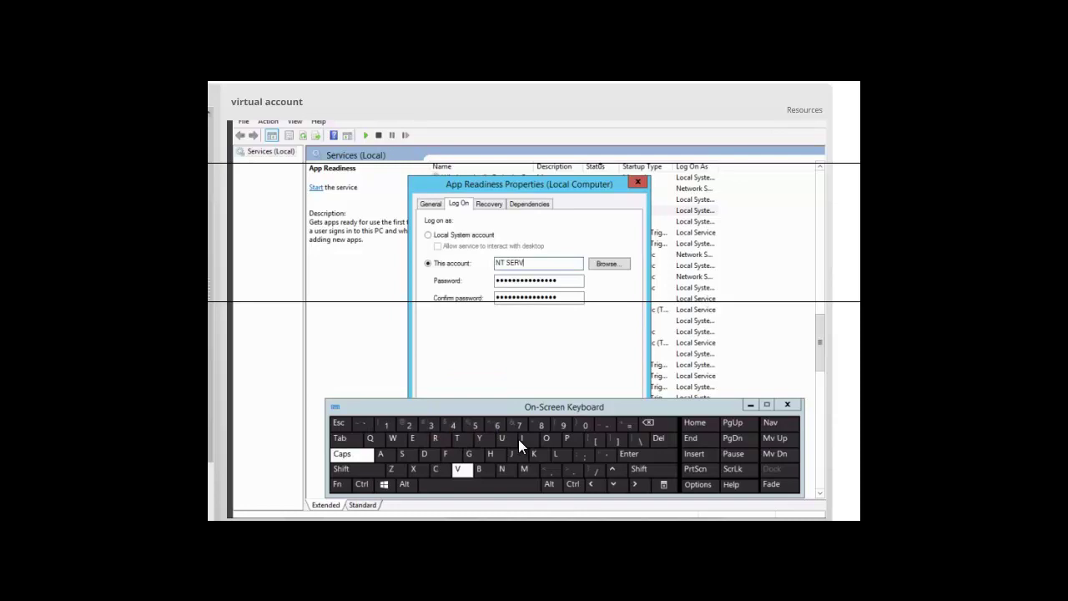
pyautogui.click(524, 440)
pyautogui.click(435, 469)
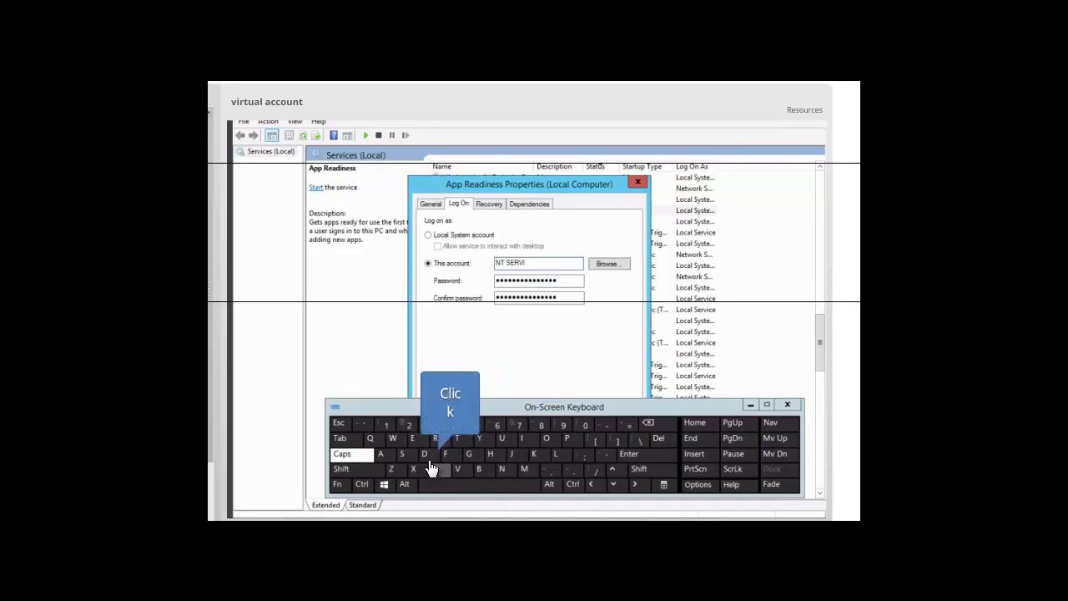
pyautogui.click(415, 440)
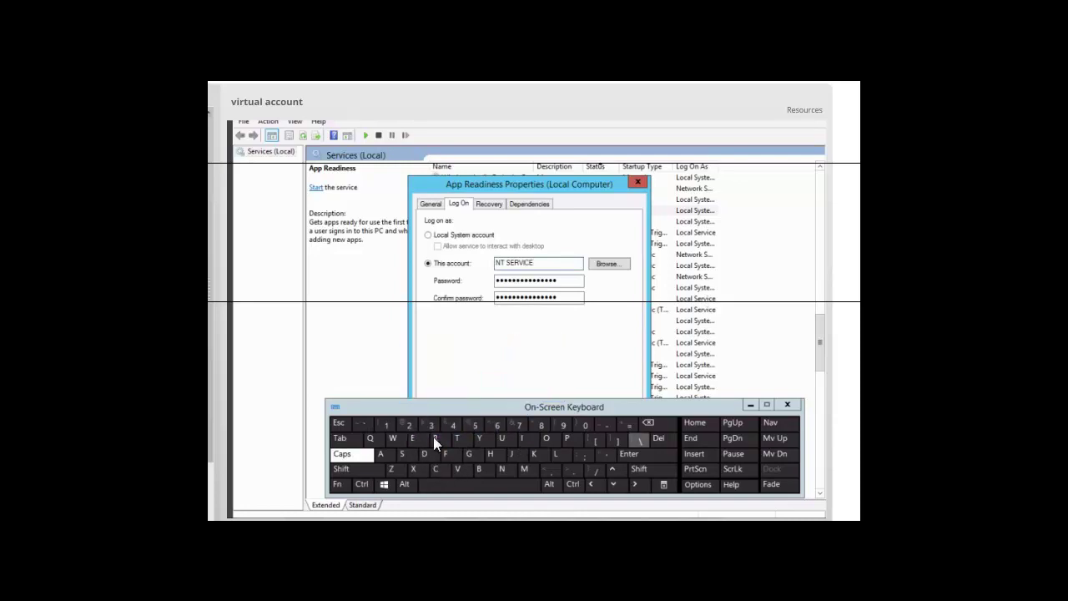
pyautogui.click(639, 440)
# Complete the account name as 'NT SERVICE\AppReadiness'
pyautogui.click(356, 459)
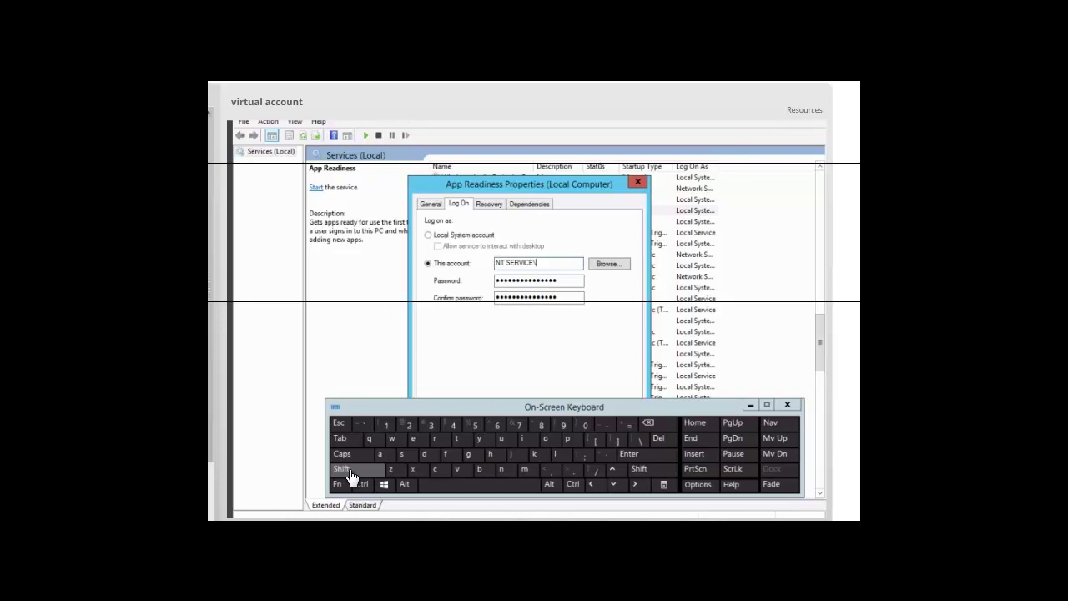
pyautogui.click(349, 471)
pyautogui.click(383, 455)
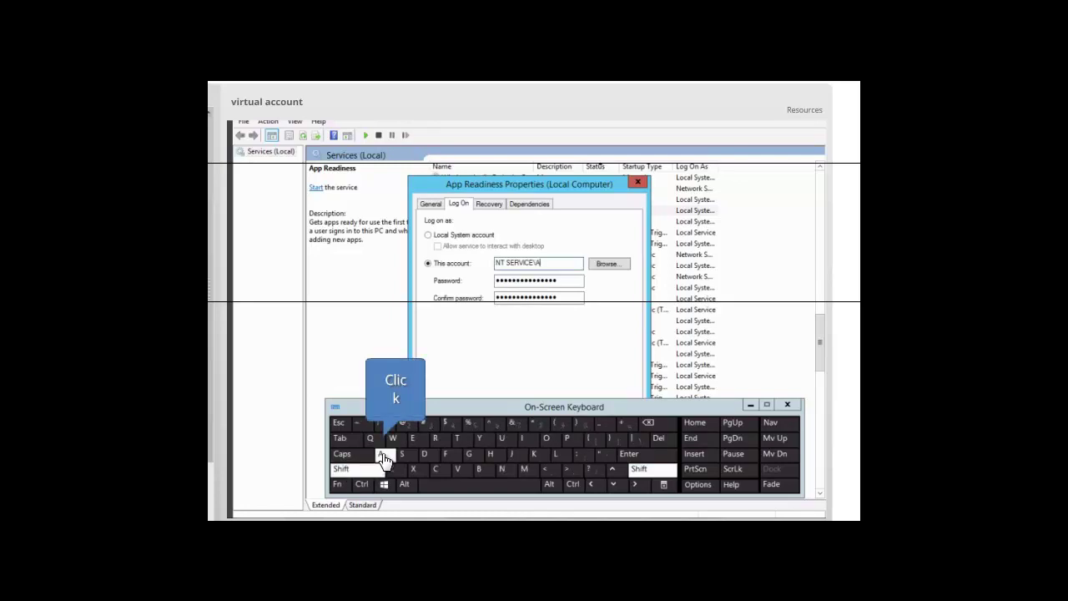
pyautogui.doubleClick(567, 442)
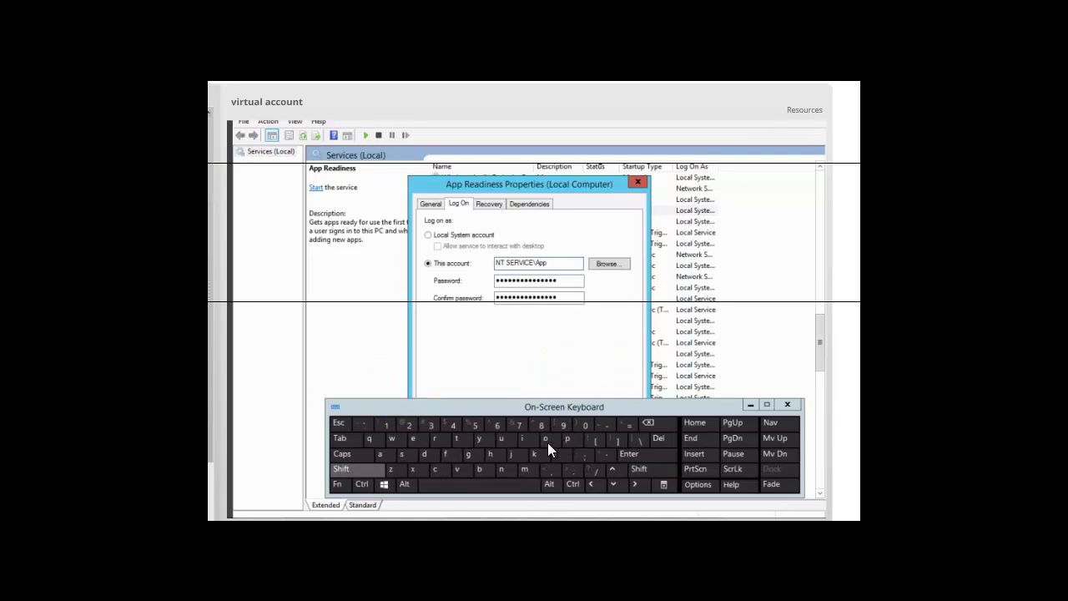
pyautogui.click(359, 470)
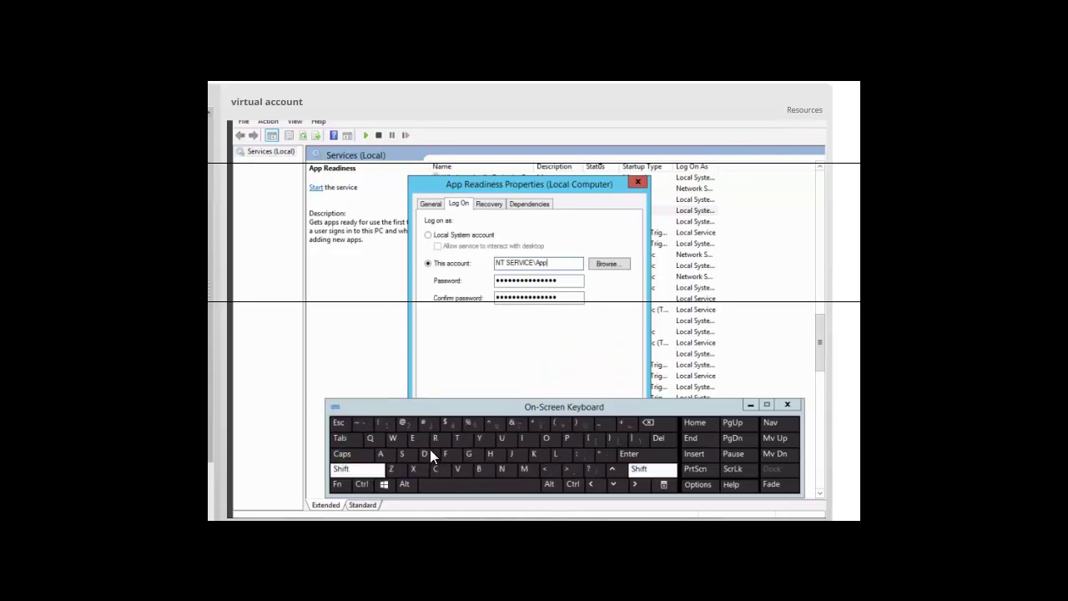
pyautogui.click(438, 440)
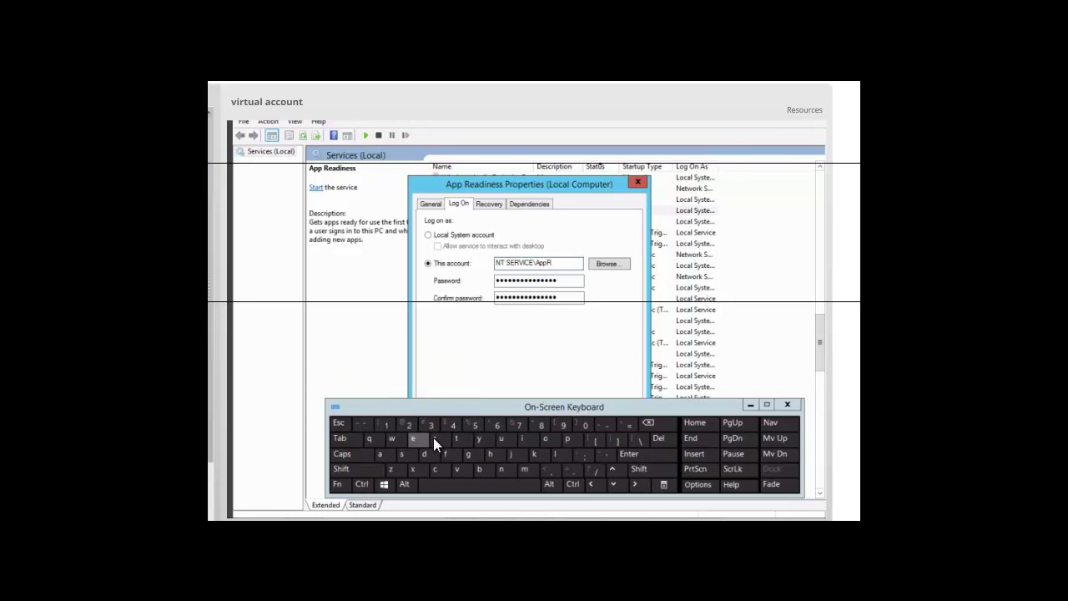
pyautogui.click(413, 440)
pyautogui.click(380, 456)
pyautogui.click(423, 456)
pyautogui.click(523, 439)
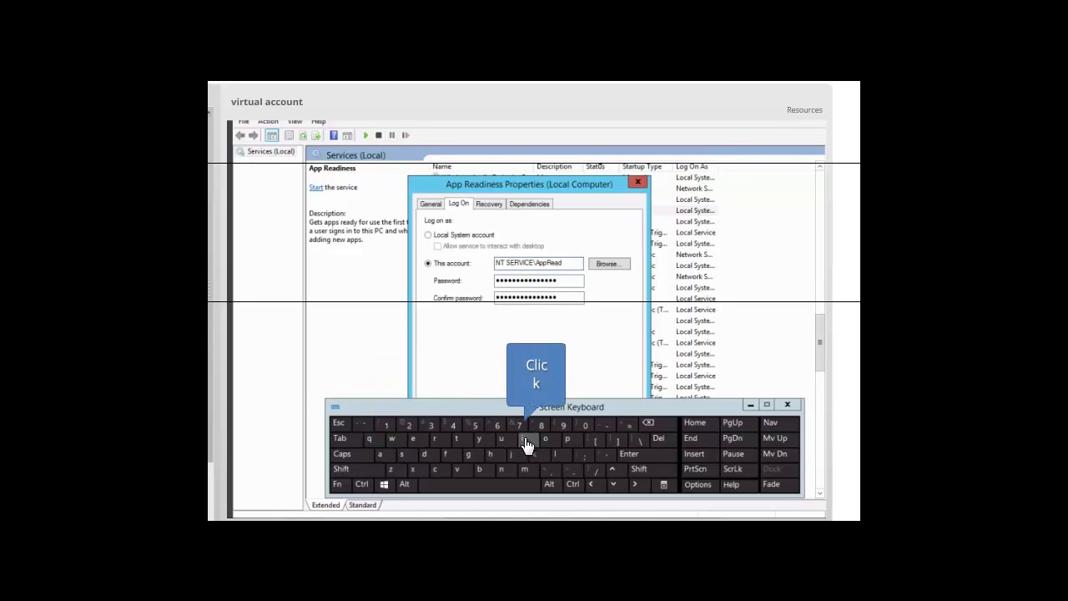
pyautogui.click(504, 468)
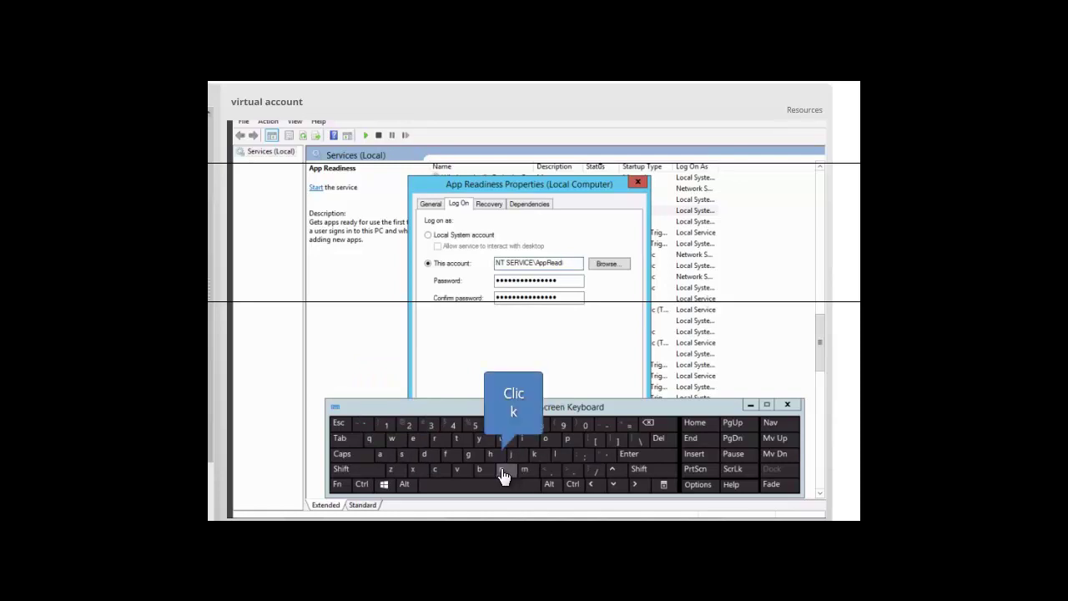
pyautogui.click(412, 448)
pyautogui.click(403, 456)
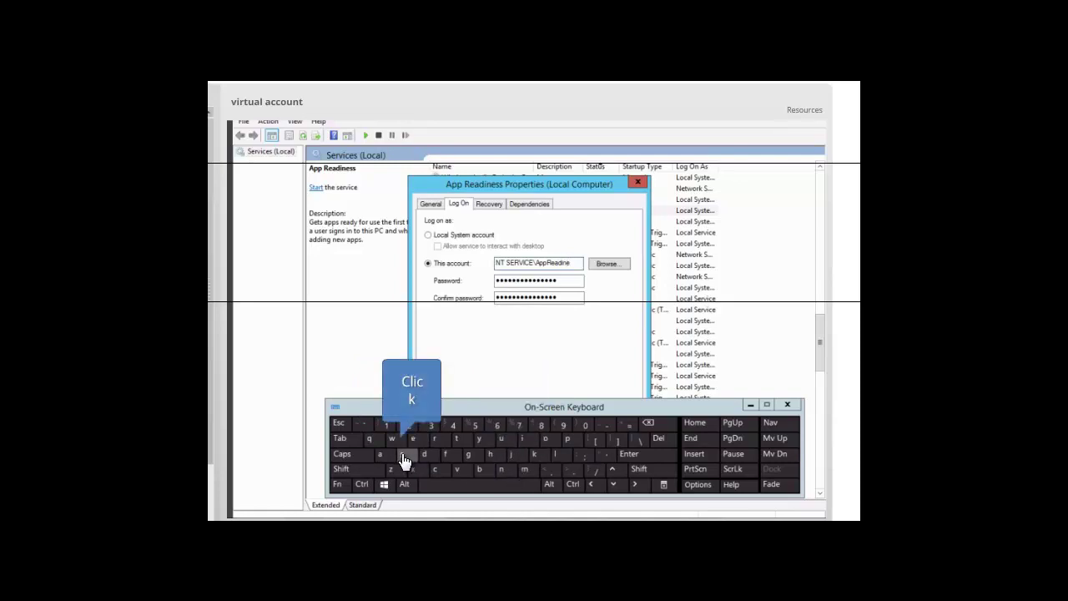
pyautogui.click(402, 455)
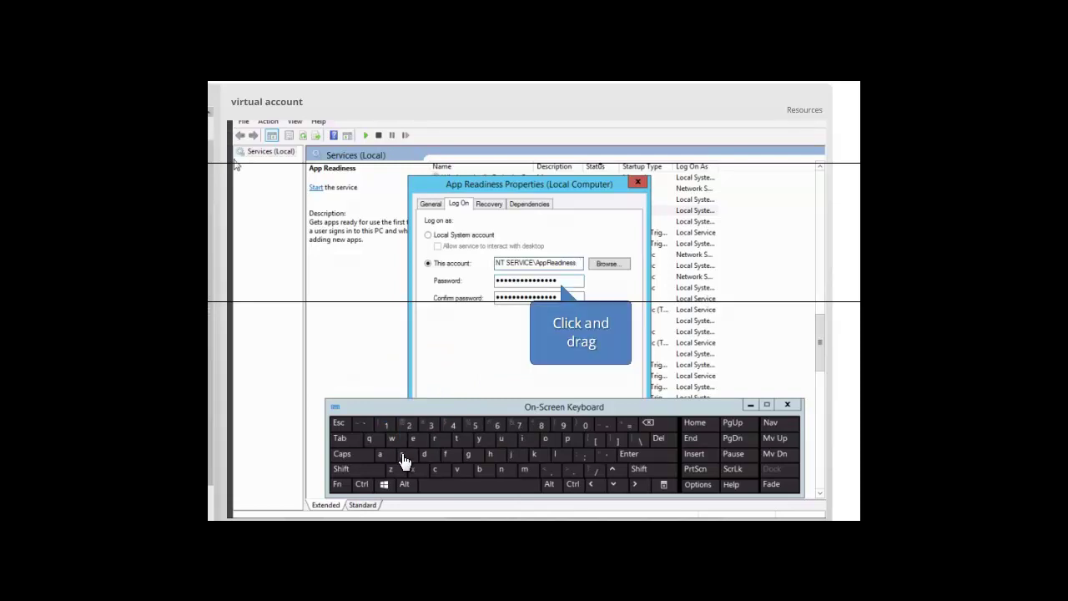
# Empty the Password and Confirm password fields, then confirm the NT SERVICE\AppReadiness log-on with OK
pyautogui.moveTo(562, 287); pyautogui.dragTo(467, 288)
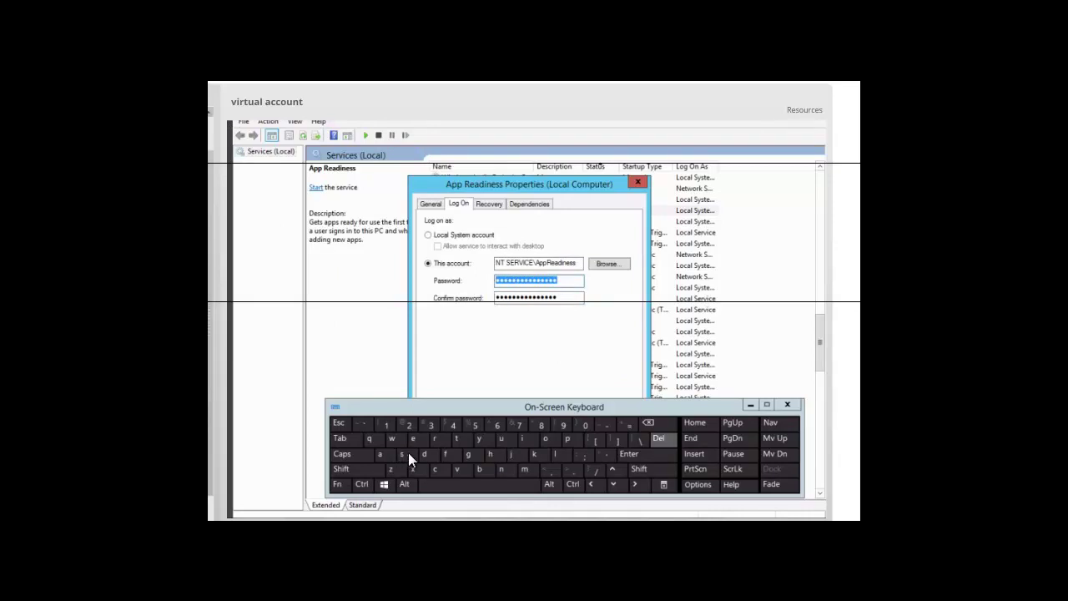
pyautogui.click(659, 438)
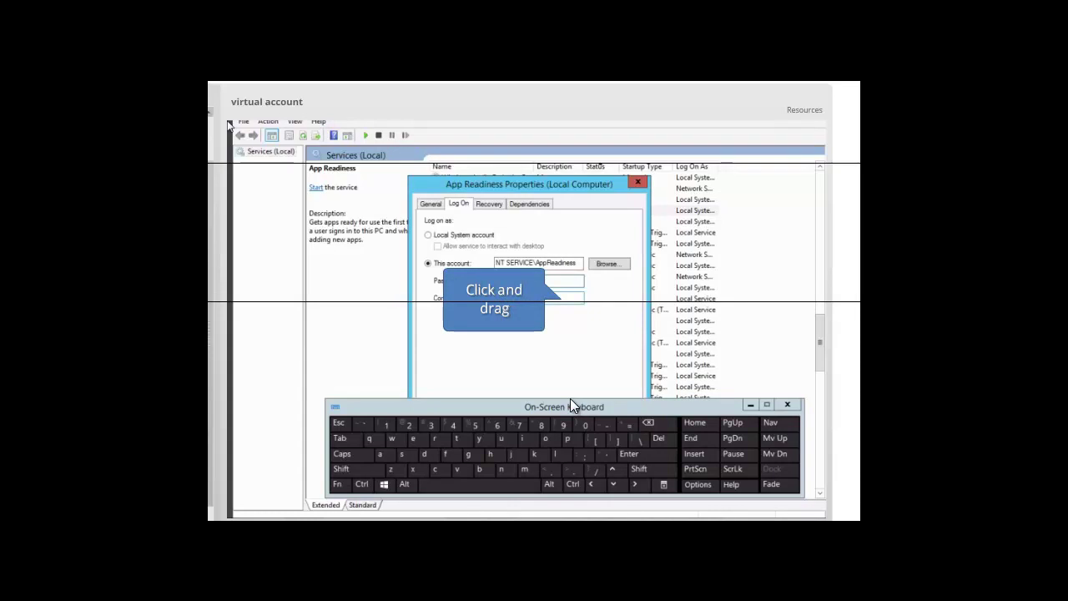
pyautogui.moveTo(563, 298); pyautogui.dragTo(488, 299)
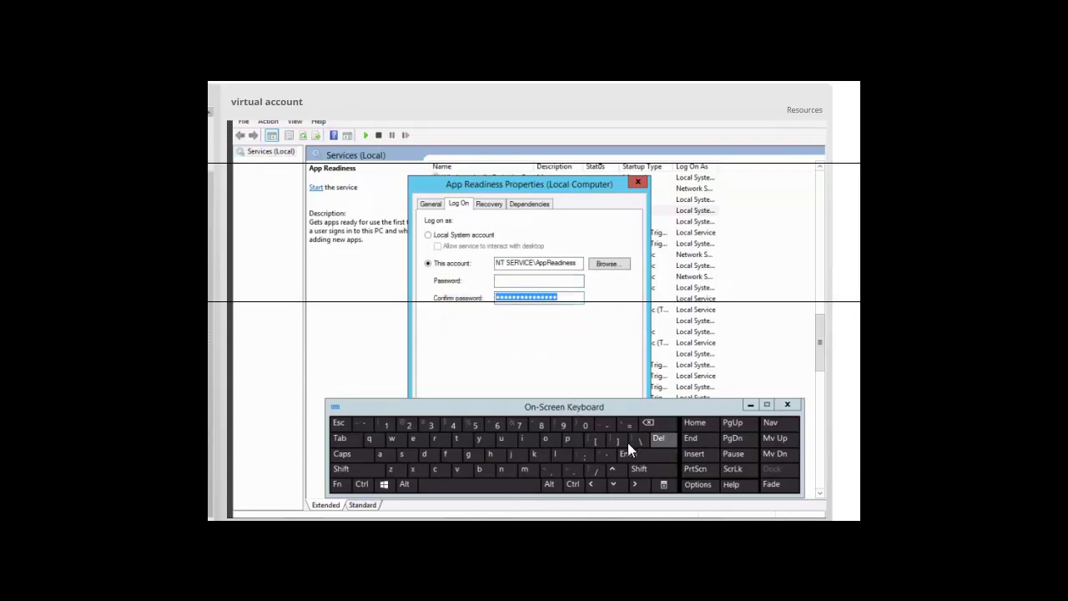
pyautogui.click(658, 440)
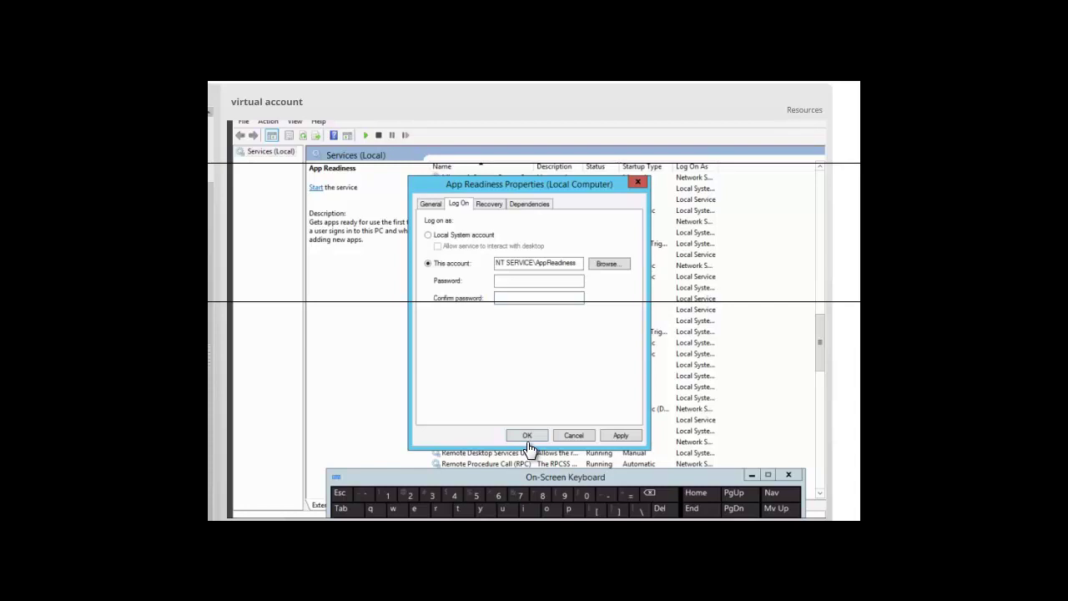
pyautogui.click(527, 438)
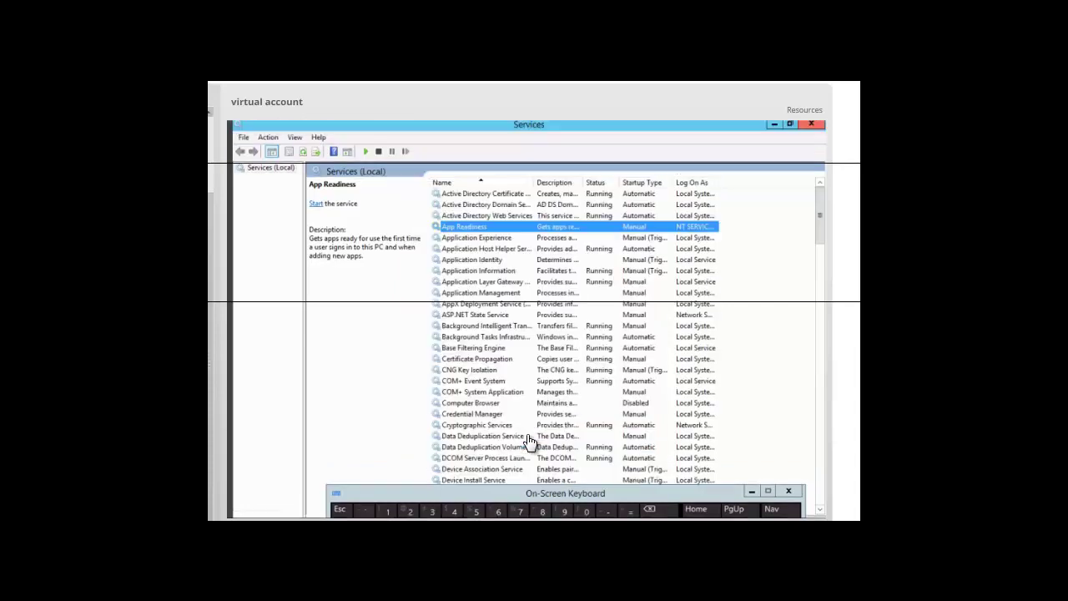